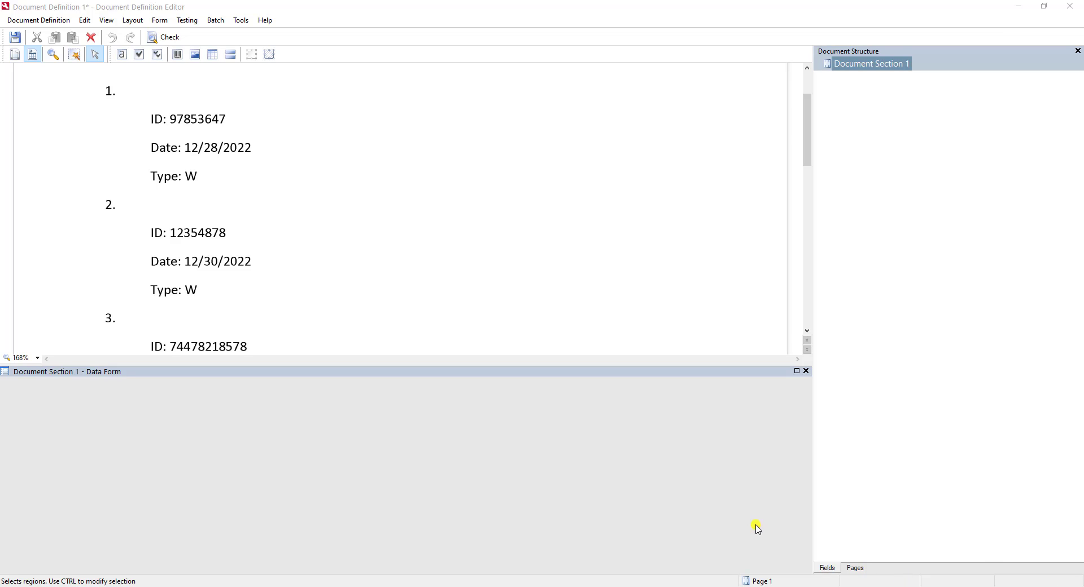
Draw text fields over record 1's ID 97853647, date 12/28/2022 and Type W.
scroll(193, 160, "down", 3)
scroll(176, 222, "down", 3)
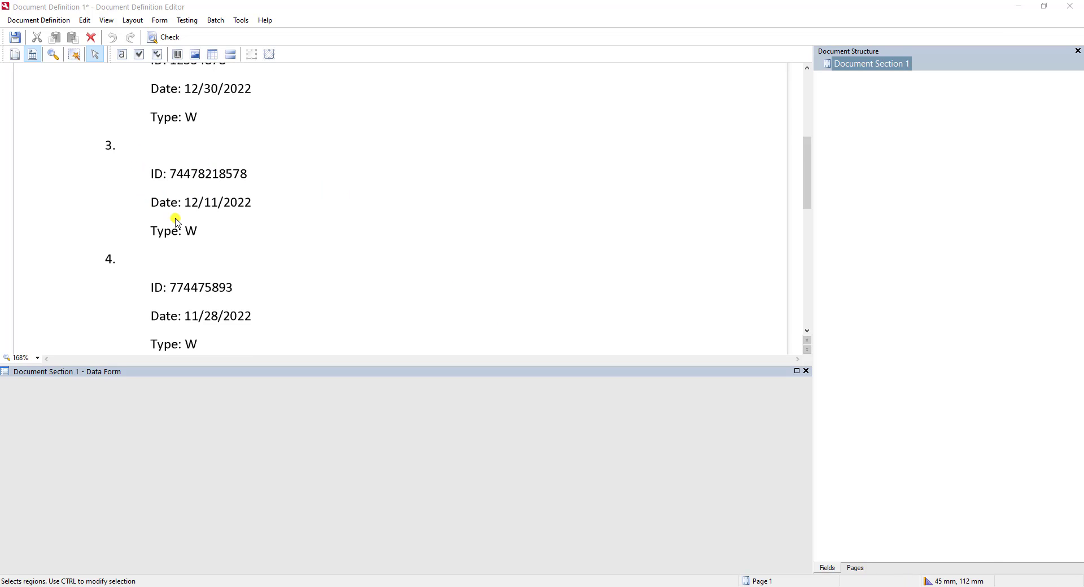
scroll(178, 226, "down", 3)
scroll(186, 229, "up", 9)
scroll(191, 226, "up", 3)
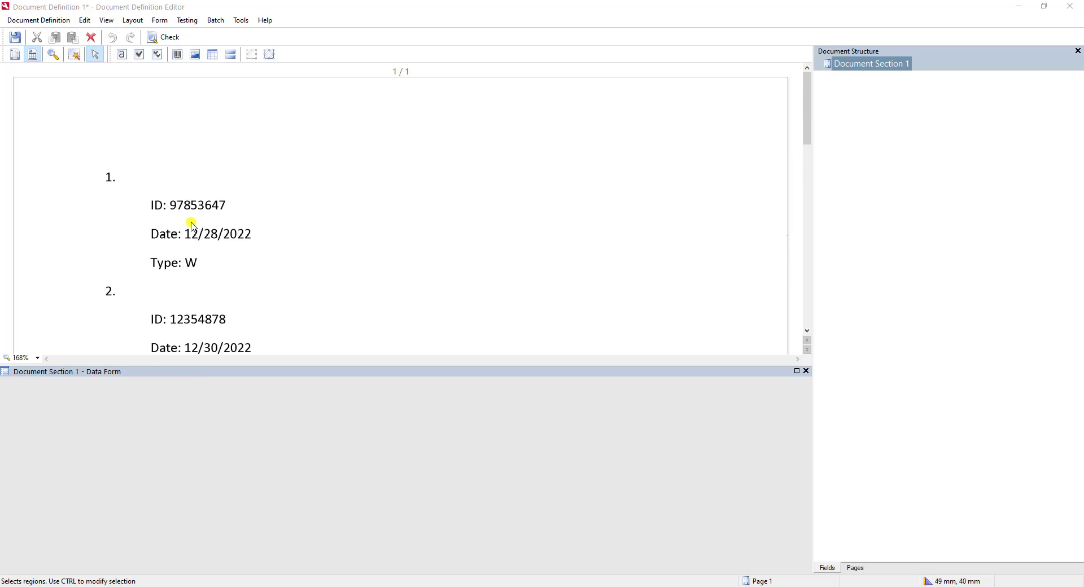
scroll(192, 226, "down", 3)
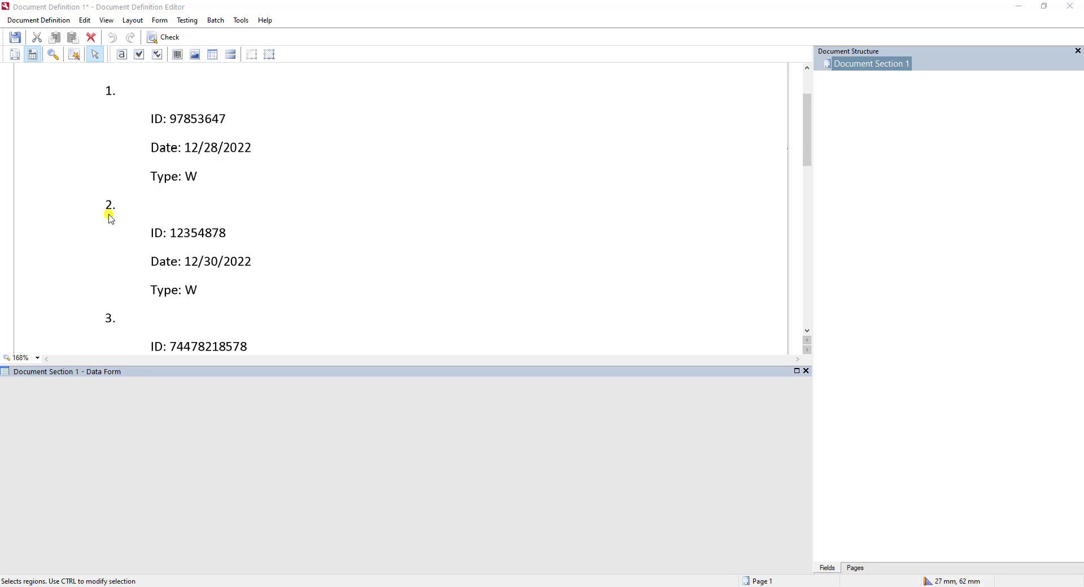
scroll(204, 316, "down", 3)
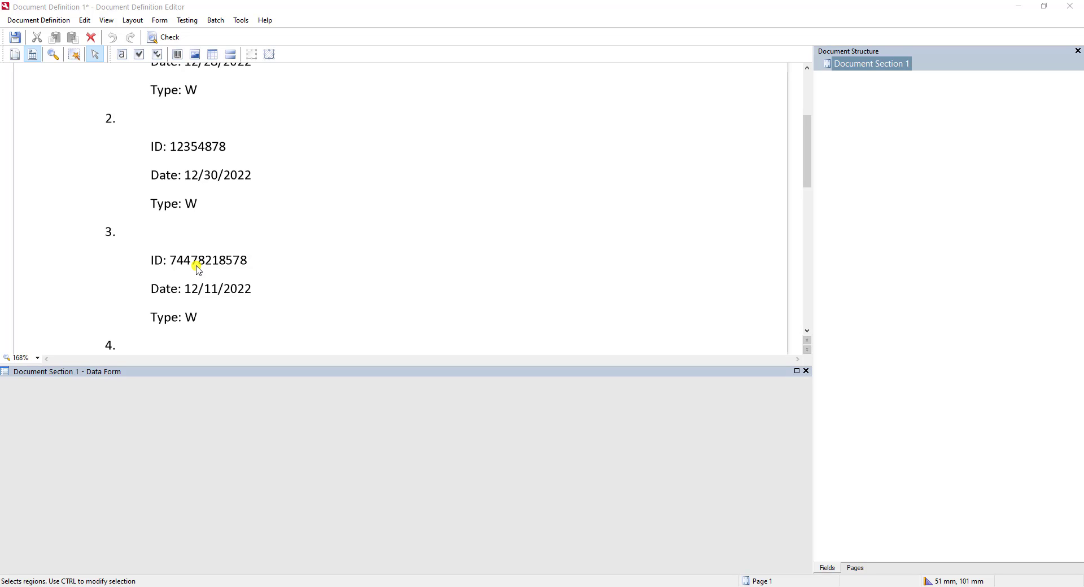
scroll(198, 265, "up", 3)
scroll(192, 237, "up", 3)
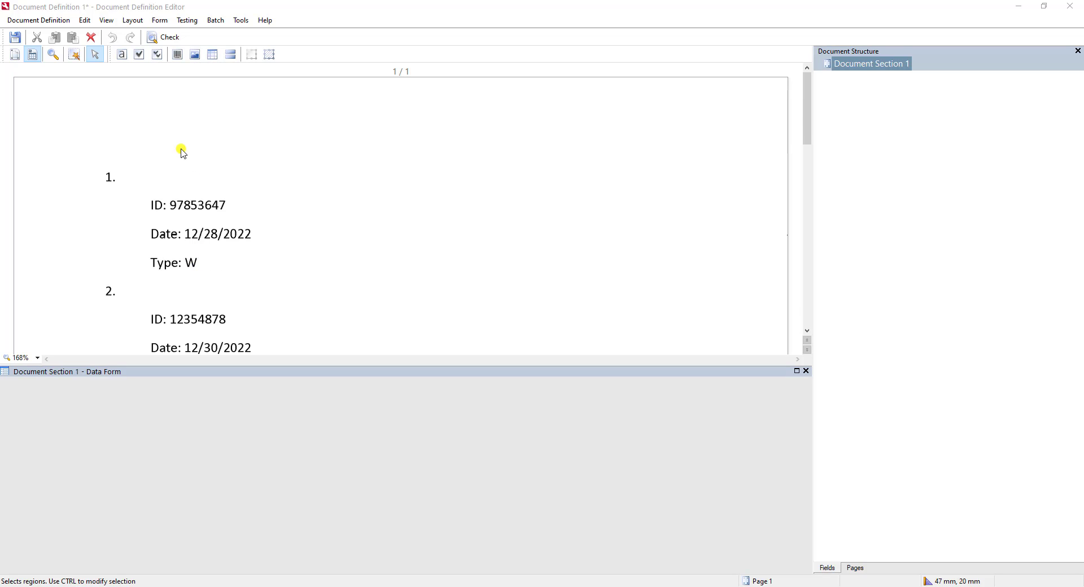
left_click(123, 57)
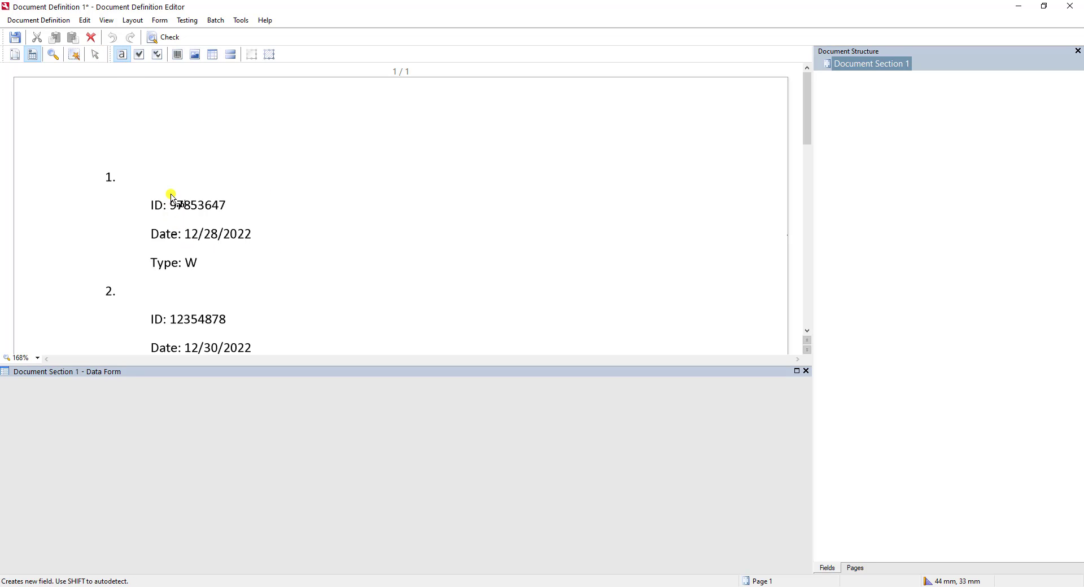
left_click_drag(167, 193, 261, 216)
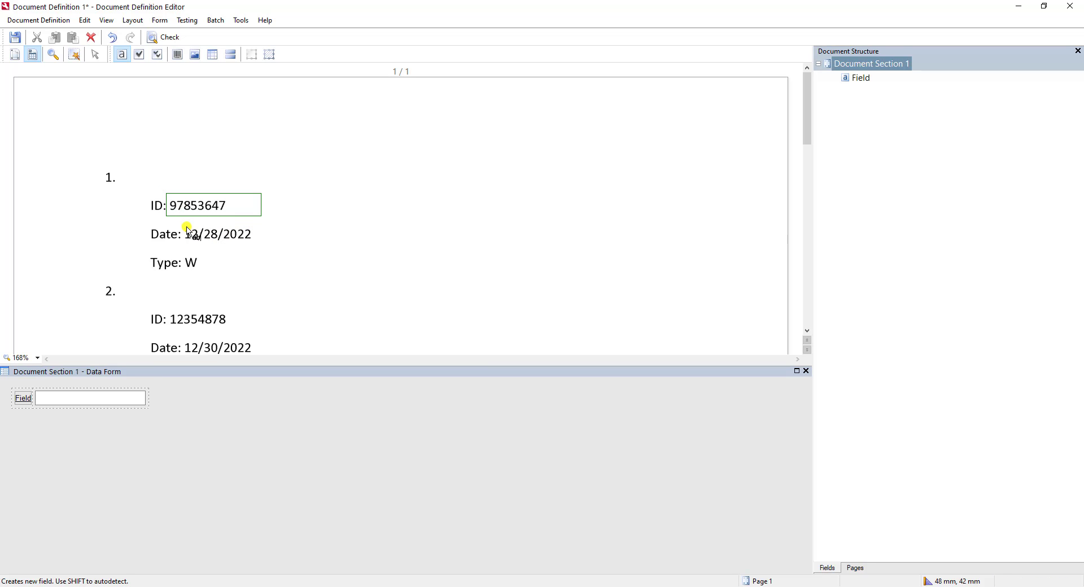
left_click_drag(183, 225, 274, 245)
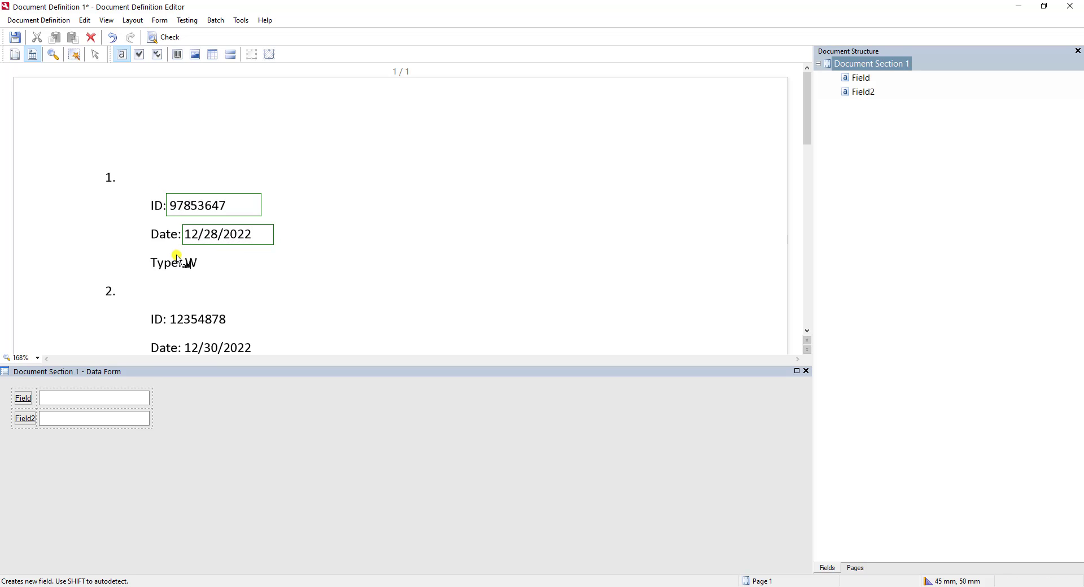
left_click_drag(186, 253, 271, 275)
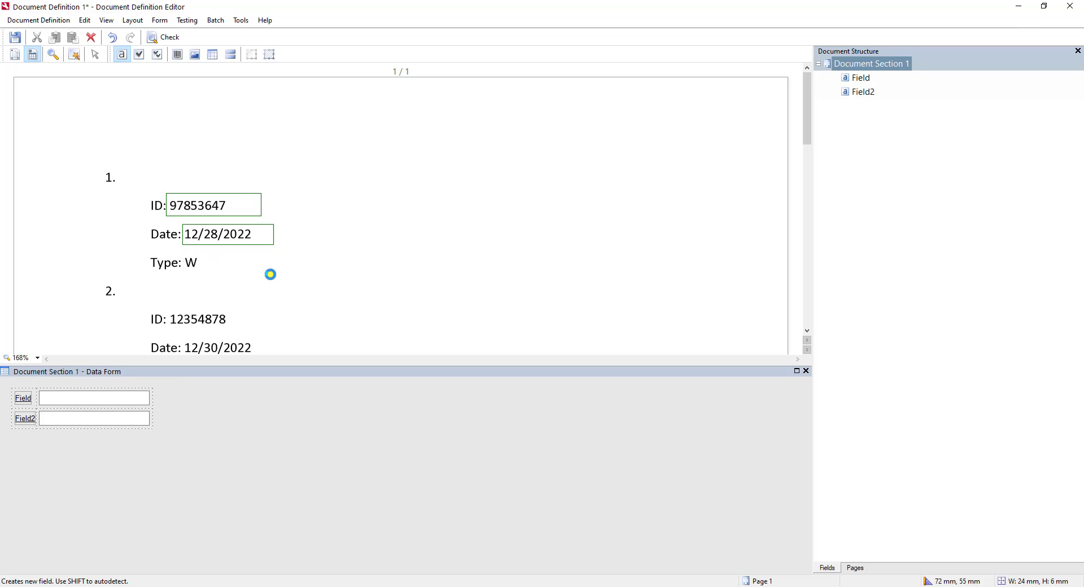
Extend the Type field's left edge slightly and also select the Date field.
scroll(195, 270, "up", 1)
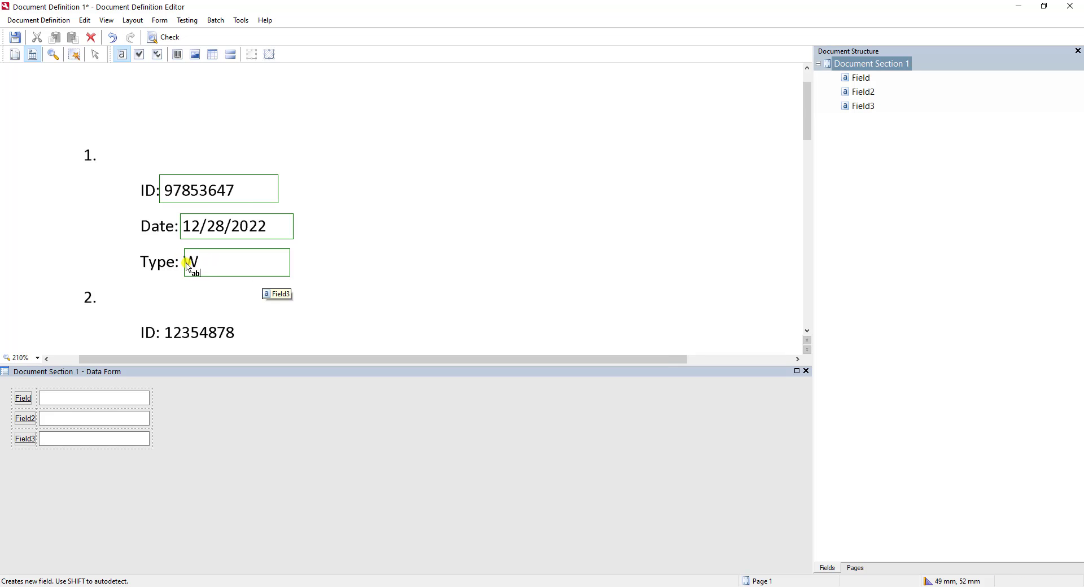
left_click(185, 263)
left_click_drag(184, 261, 180, 260)
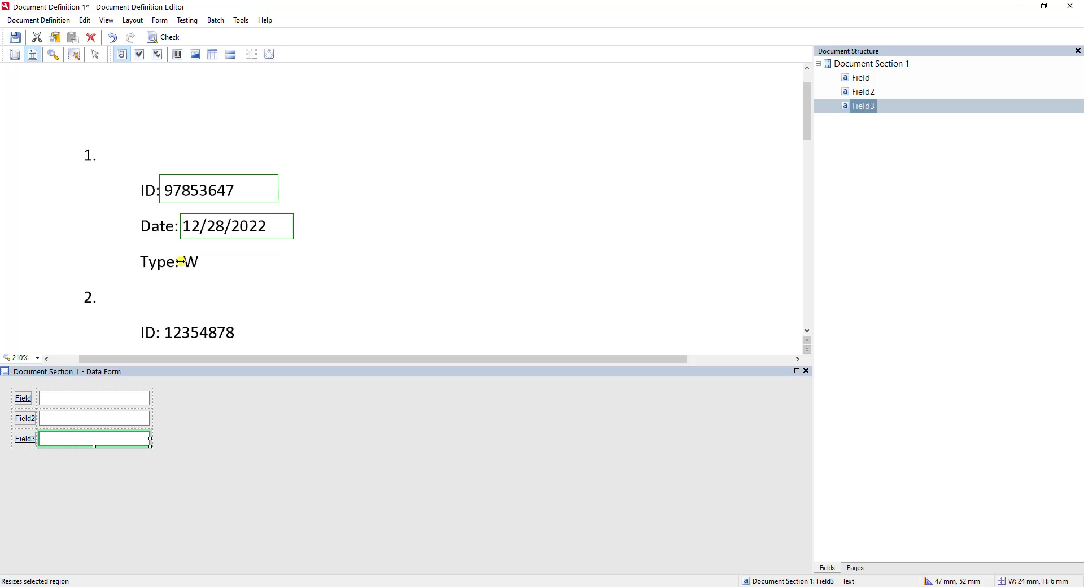
left_click(268, 232)
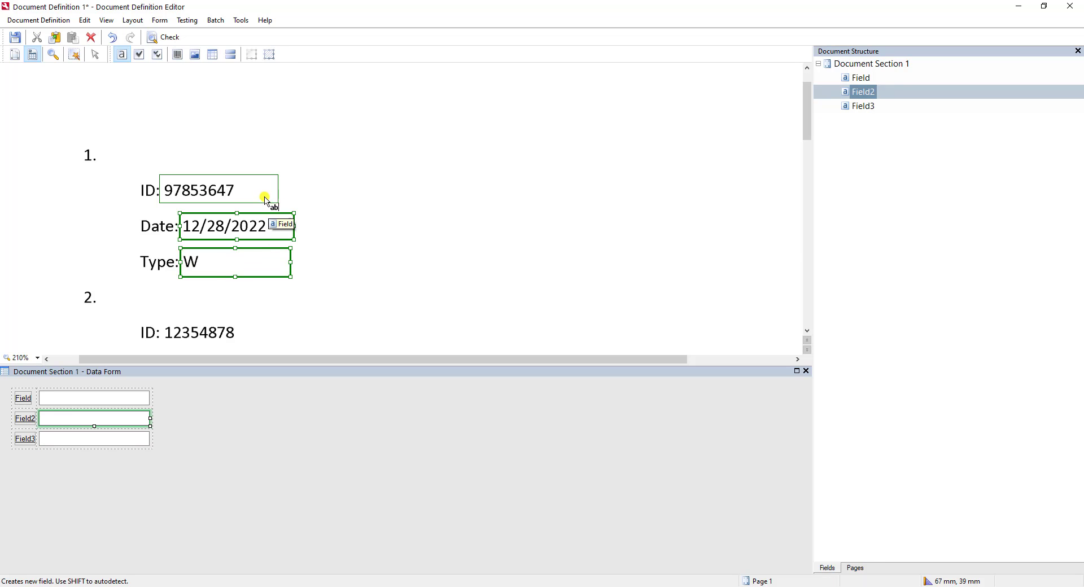
Group Field, Field2 and Field3 into one group.
left_click(266, 190)
right_click(265, 192)
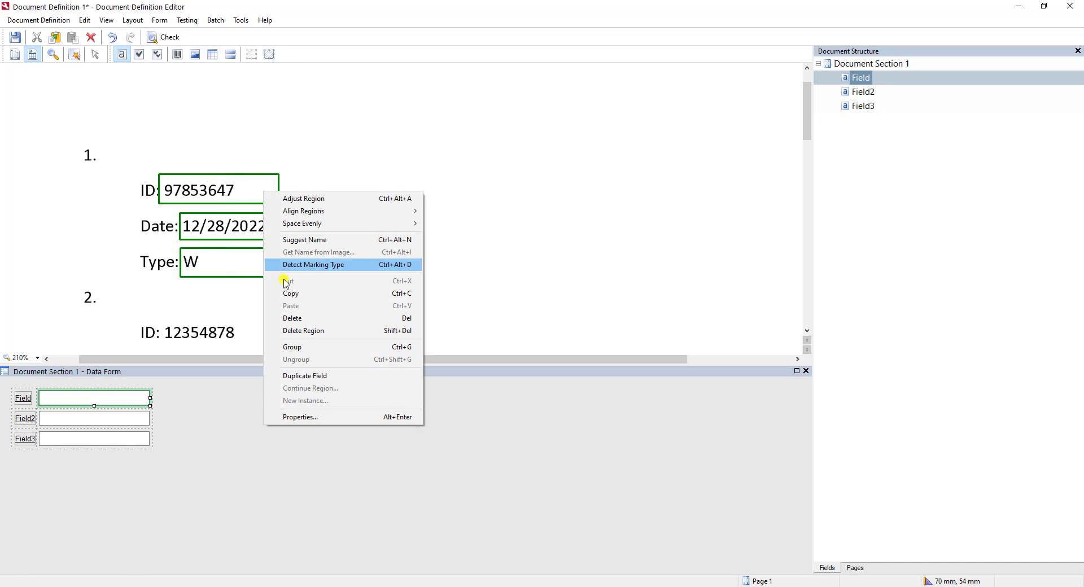
left_click(292, 347)
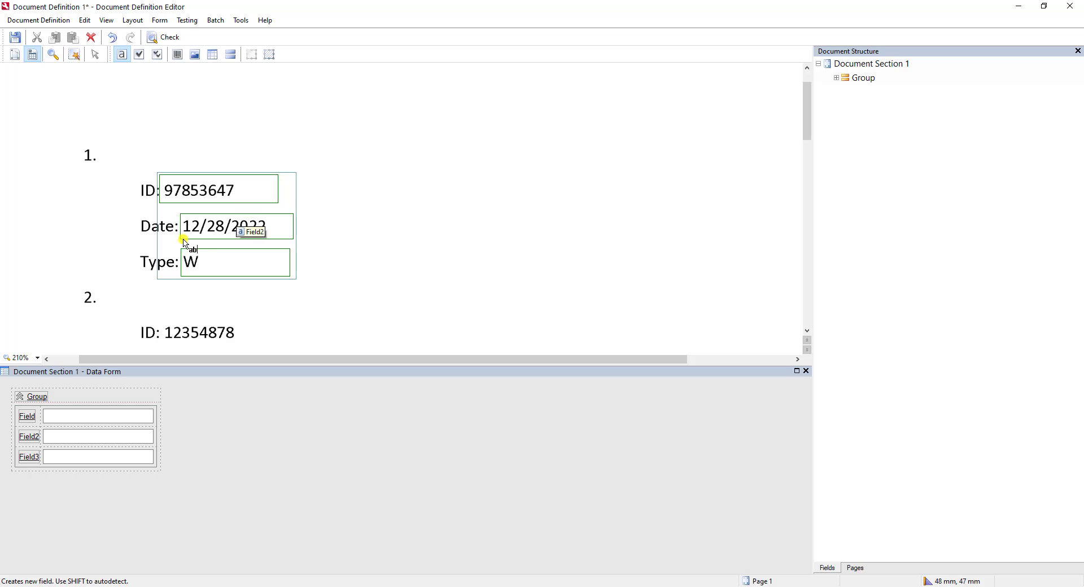
Widen the group leftward to include the ID, Date and Type labels, then reselect it.
left_click(158, 236)
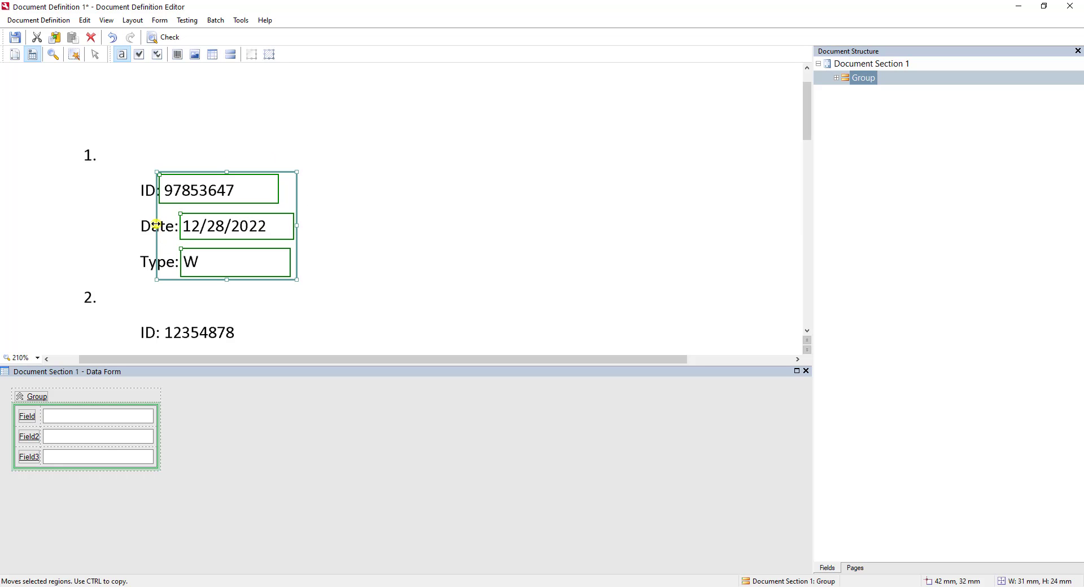
left_click_drag(157, 226, 138, 226)
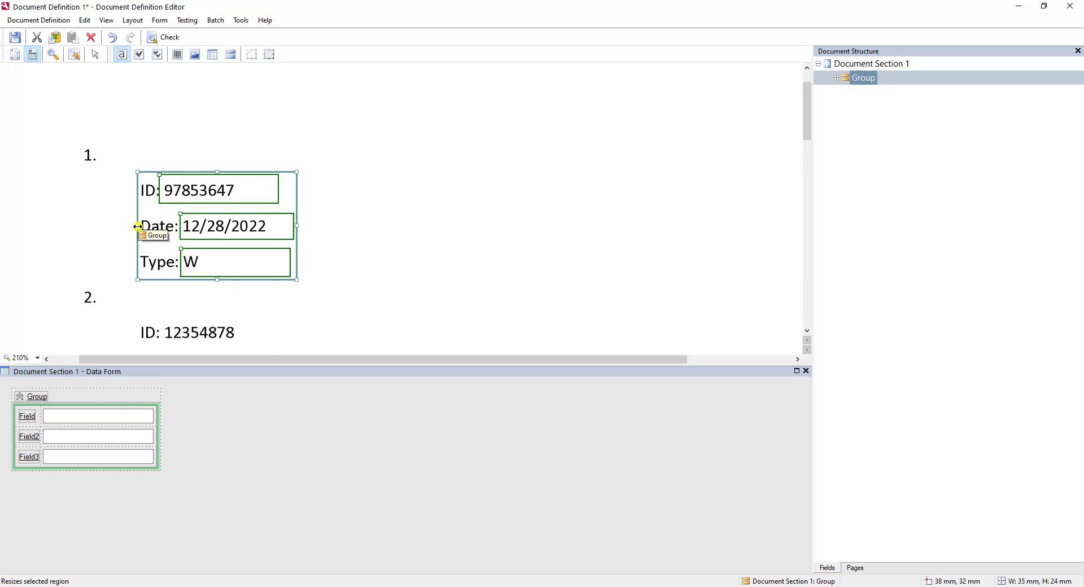
scroll(141, 221, "down", 2)
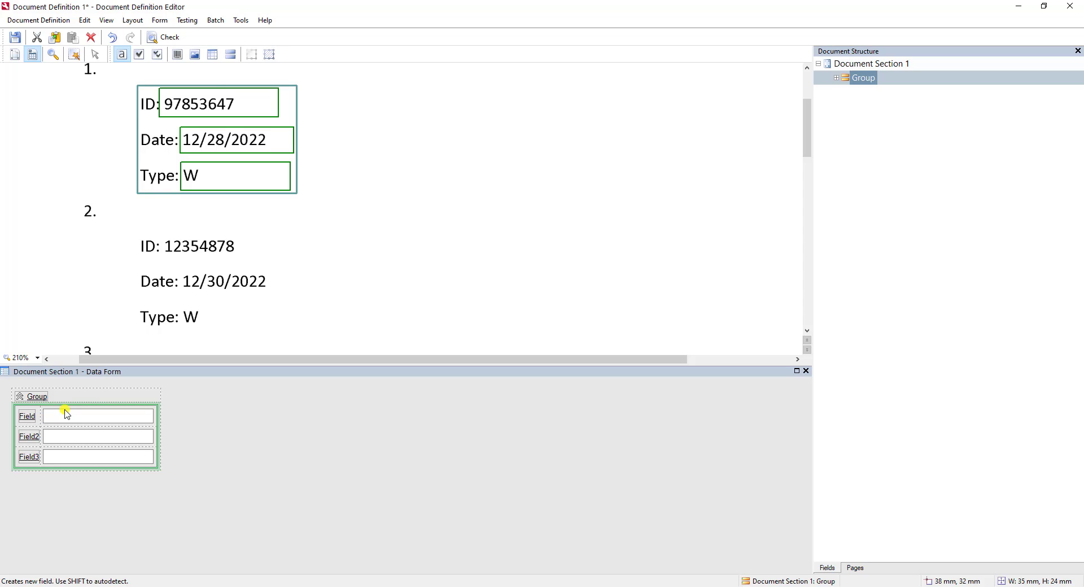
left_click(164, 185)
left_click(129, 437)
left_click(164, 192)
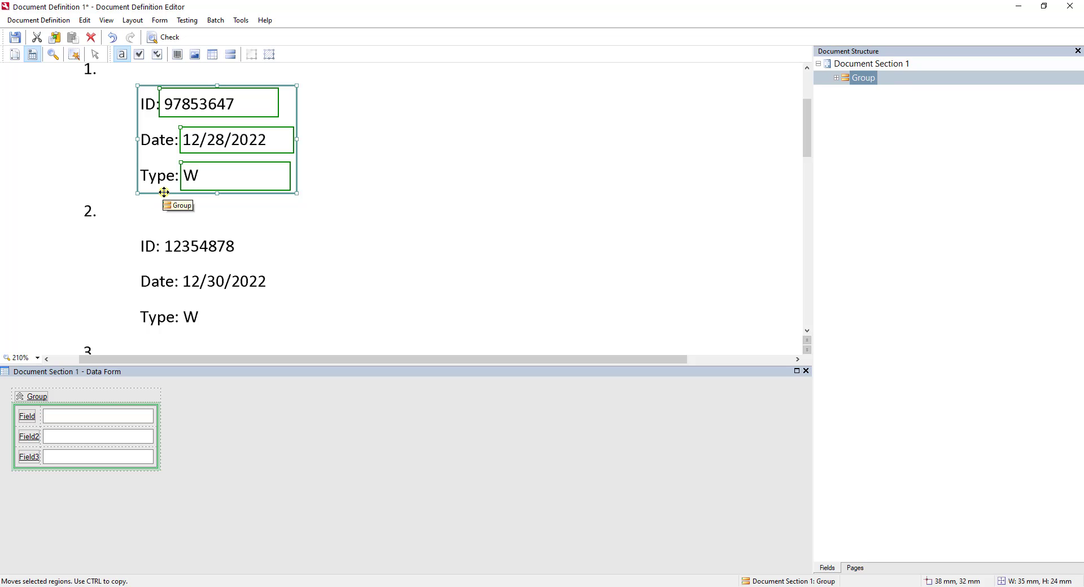
Add new instances of the group enclosing records 2, 3 and 4.
right_click(163, 192)
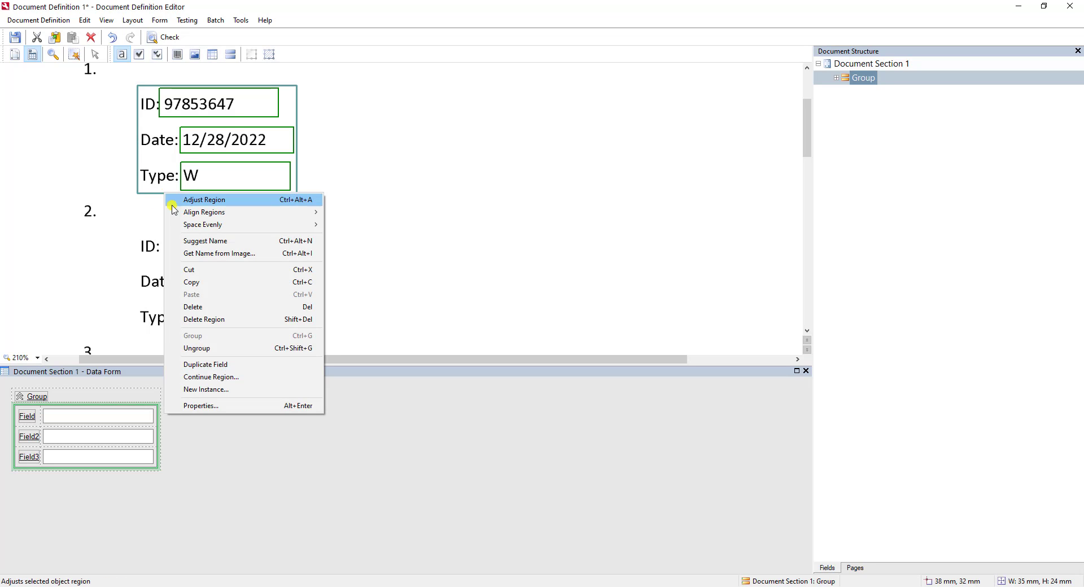
left_click(206, 390)
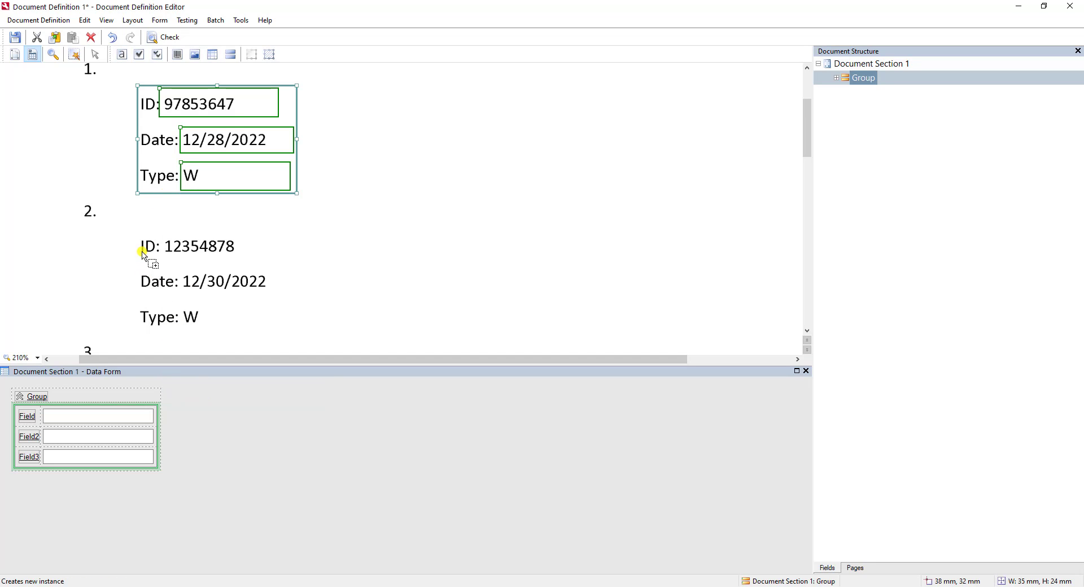
scroll(145, 259, "down", 3)
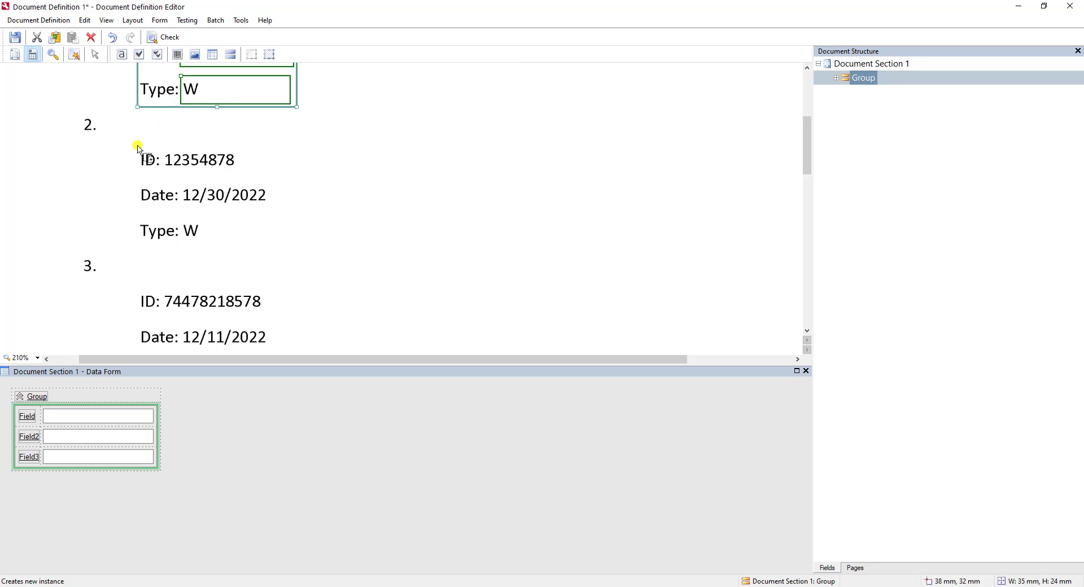
left_click_drag(137, 146, 303, 244)
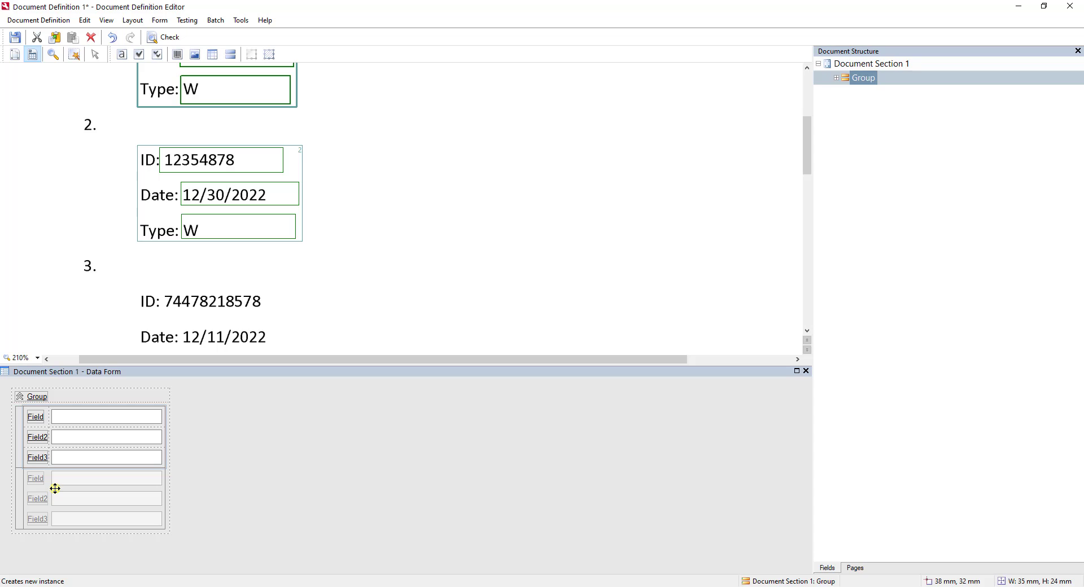
scroll(152, 242, "down", 3)
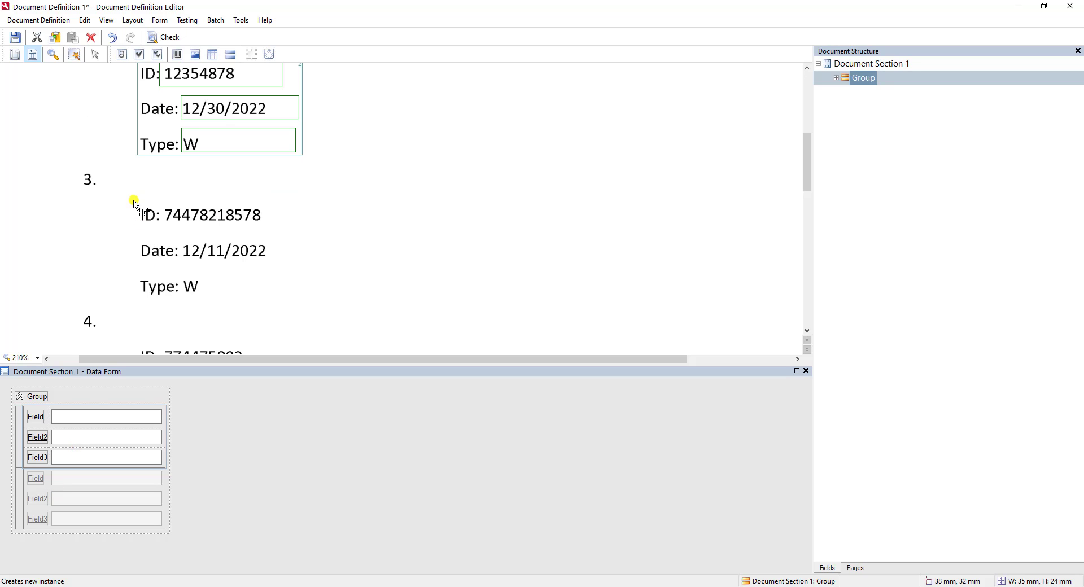
mouse_move(135, 203)
left_mouse_down()
mouse_move(228, 309)
mouse_move(310, 307)
left_mouse_up()
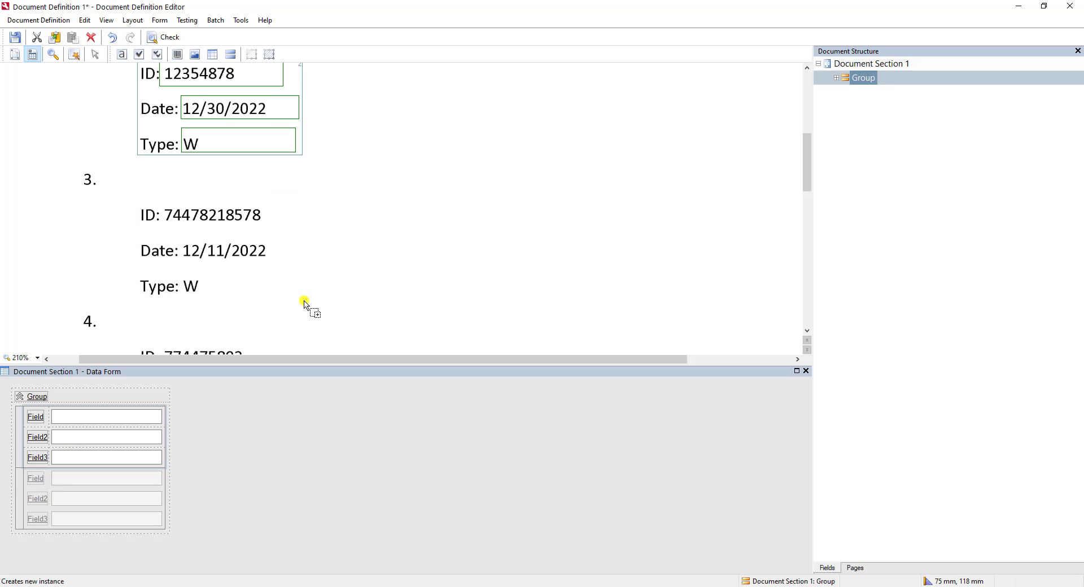
scroll(152, 264, "down", 3)
scroll(142, 262, "down", 3)
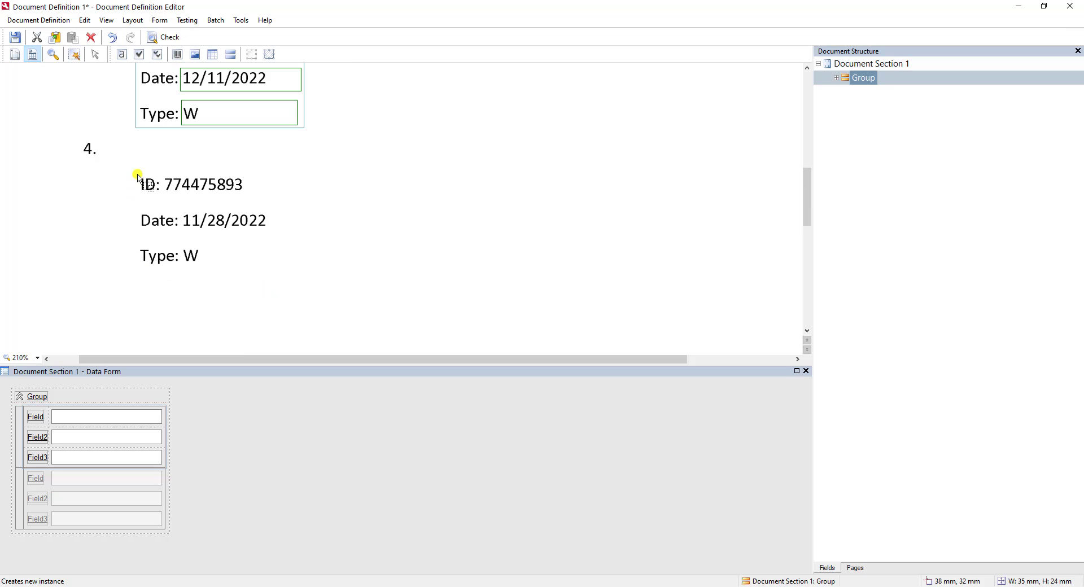
mouse_move(135, 170)
left_mouse_down()
mouse_move(255, 268)
mouse_move(302, 271)
left_mouse_up()
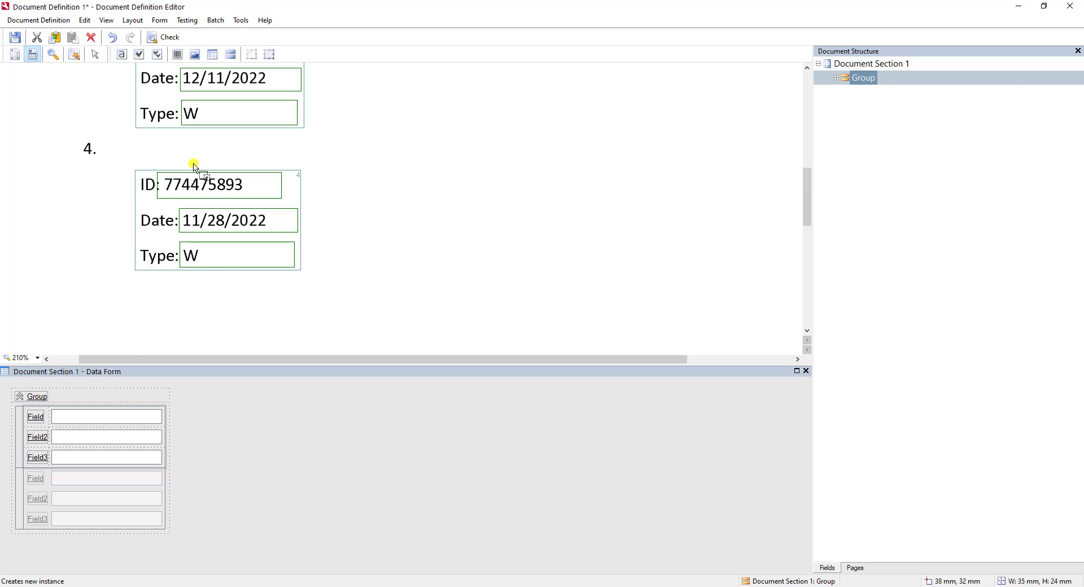
scroll(198, 170, "up", 3)
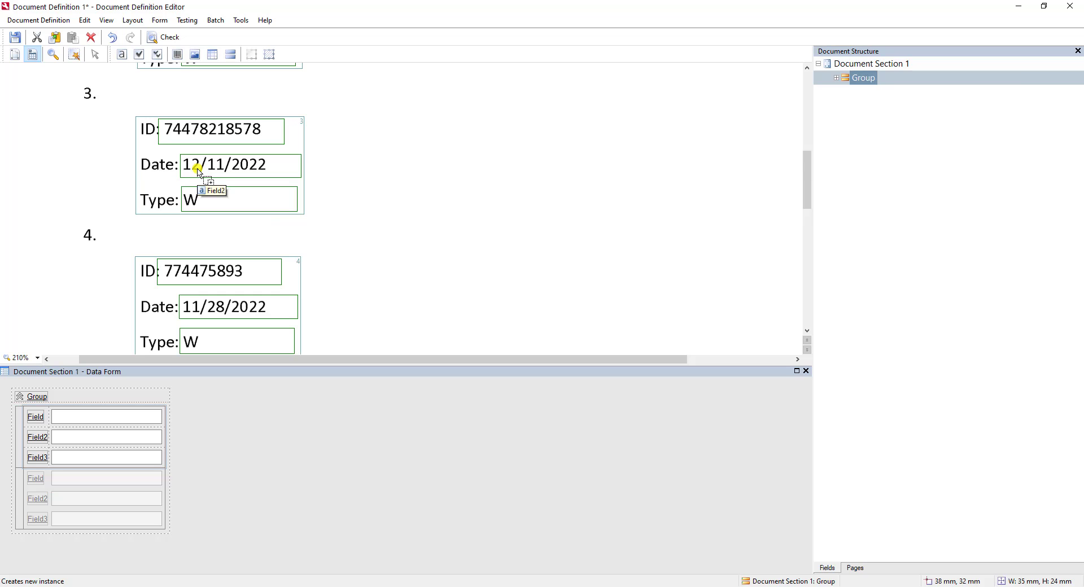
left_click(95, 54)
scroll(232, 210, "up", 6)
scroll(233, 210, "up", 3)
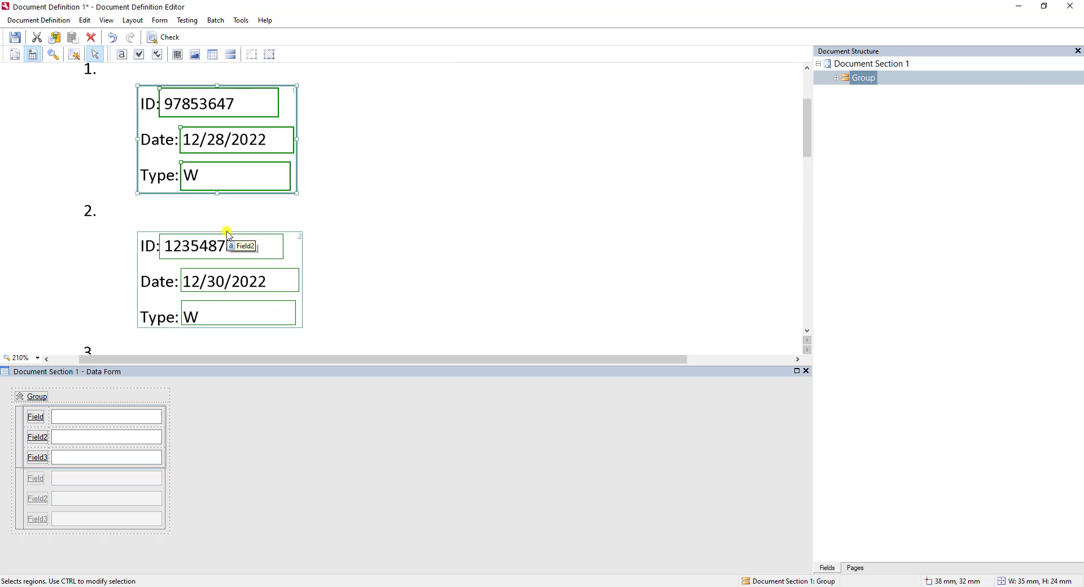
left_click(235, 247)
scroll(234, 310, "down", 3)
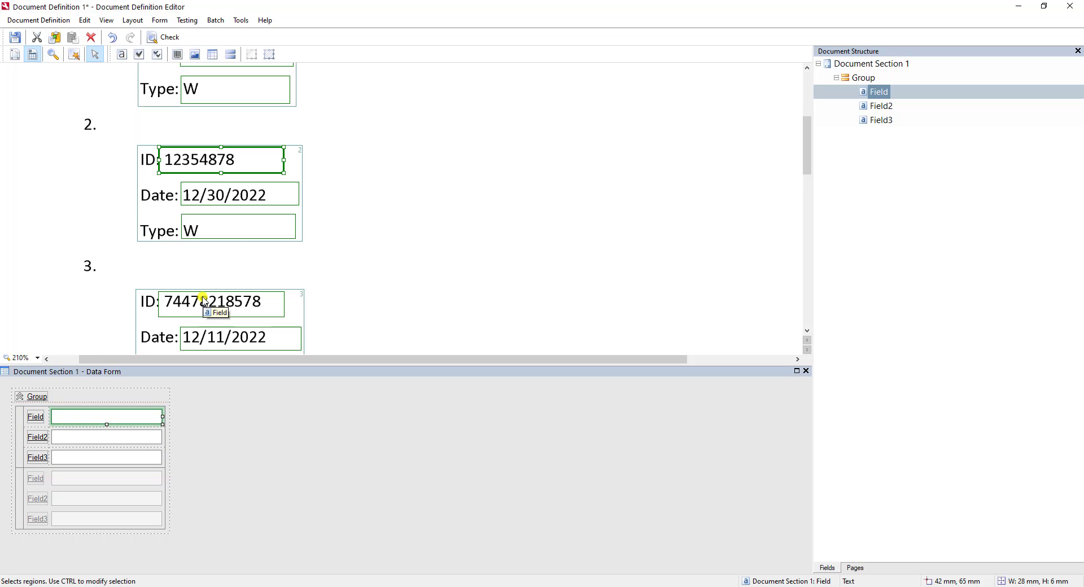
left_click(233, 316)
scroll(293, 288, "down", 3)
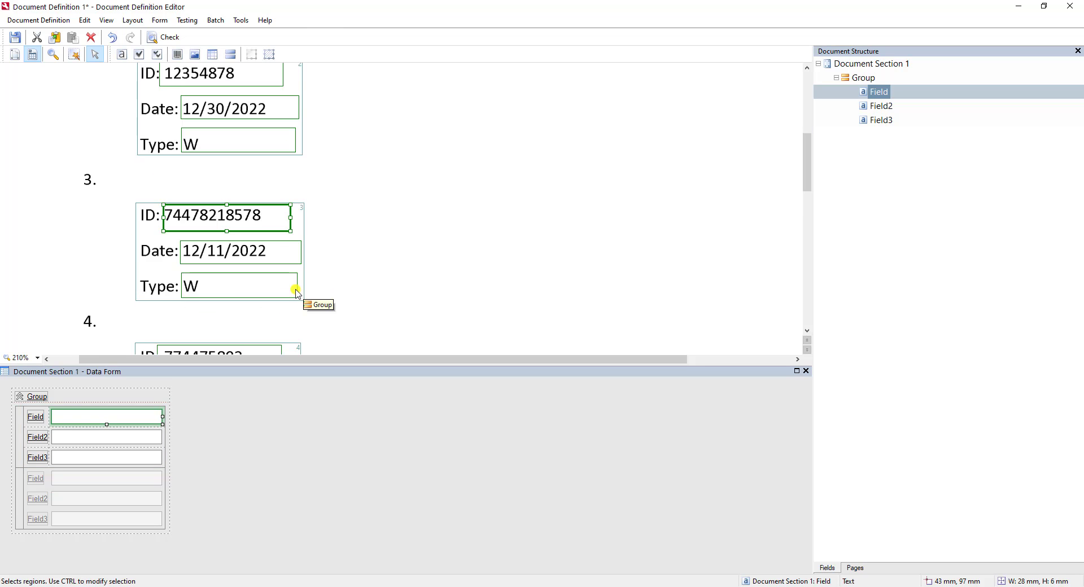
scroll(225, 287, "down", 3)
left_click(230, 272)
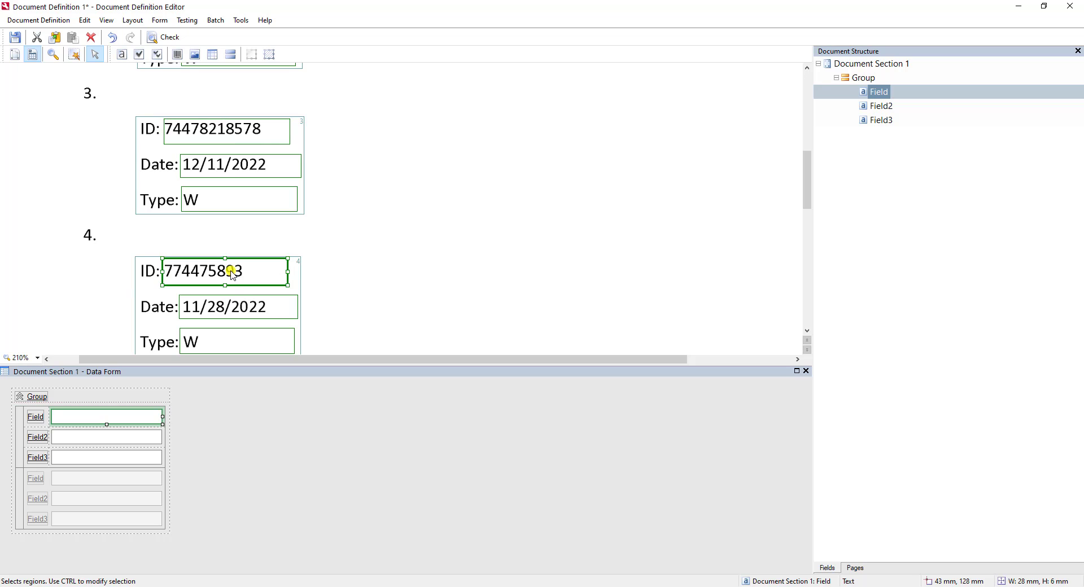
left_click(234, 341)
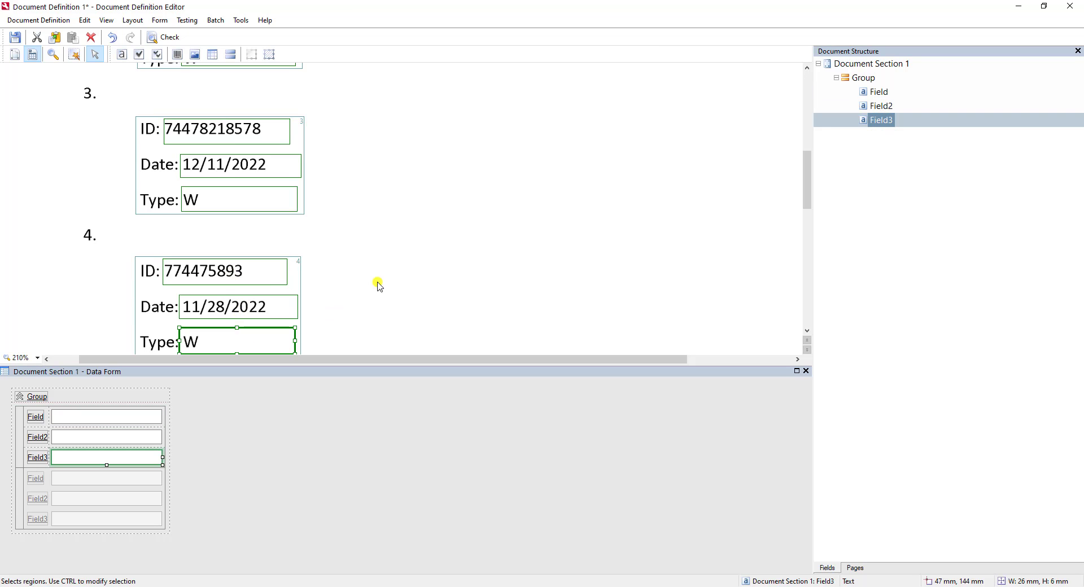
left_click(376, 284)
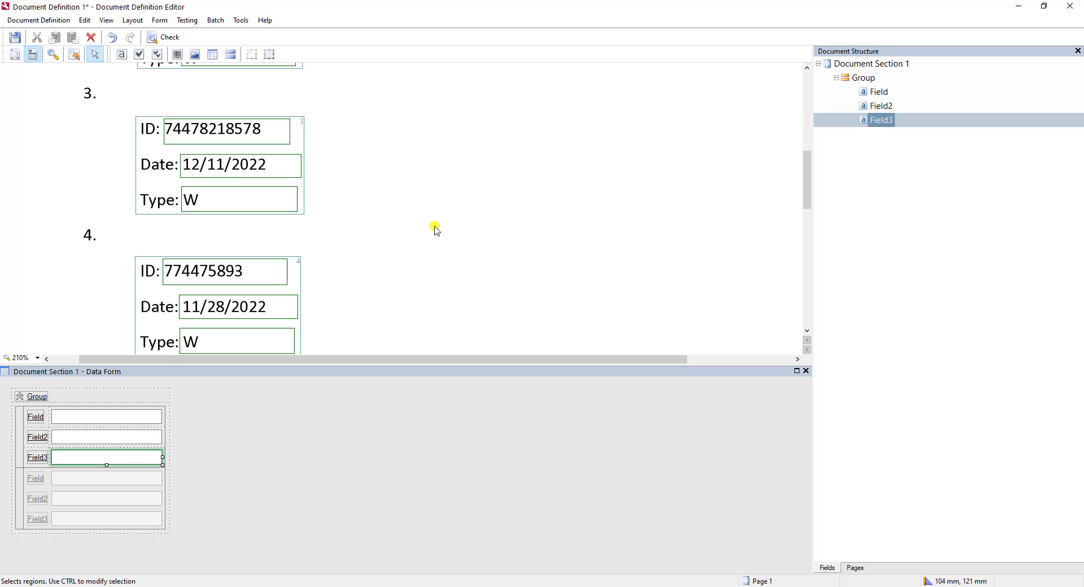
Review the regions of Field and Field2, and close Field's properties unchanged.
left_click(885, 95)
left_click(879, 107)
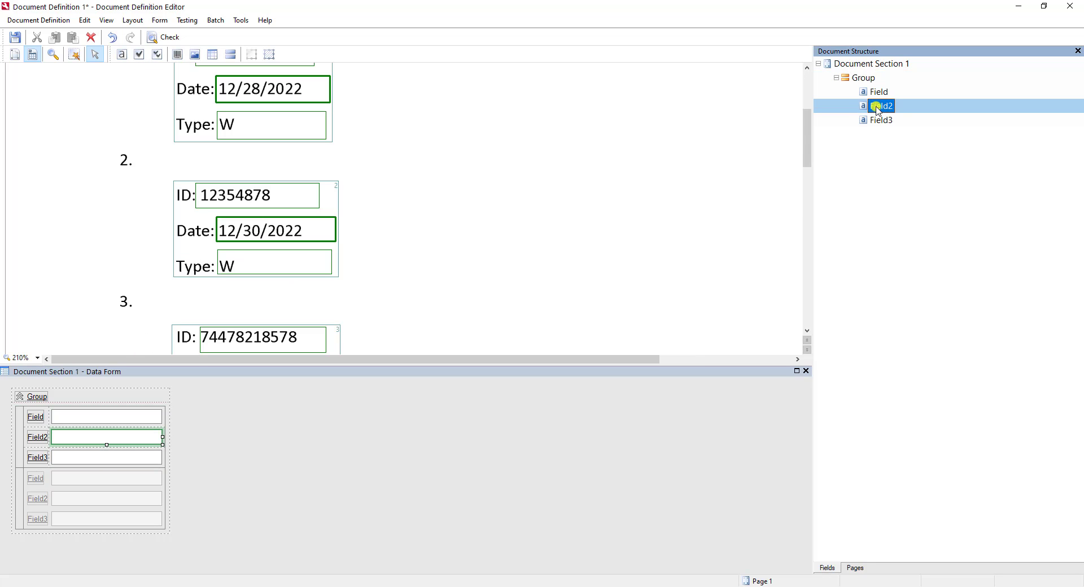
left_click(882, 95)
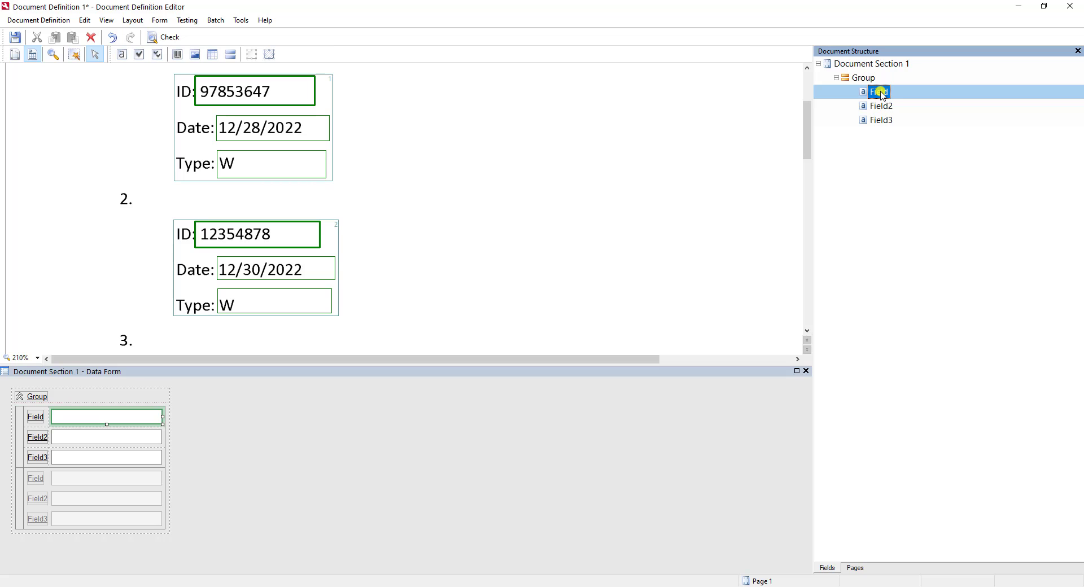
double_click(883, 95)
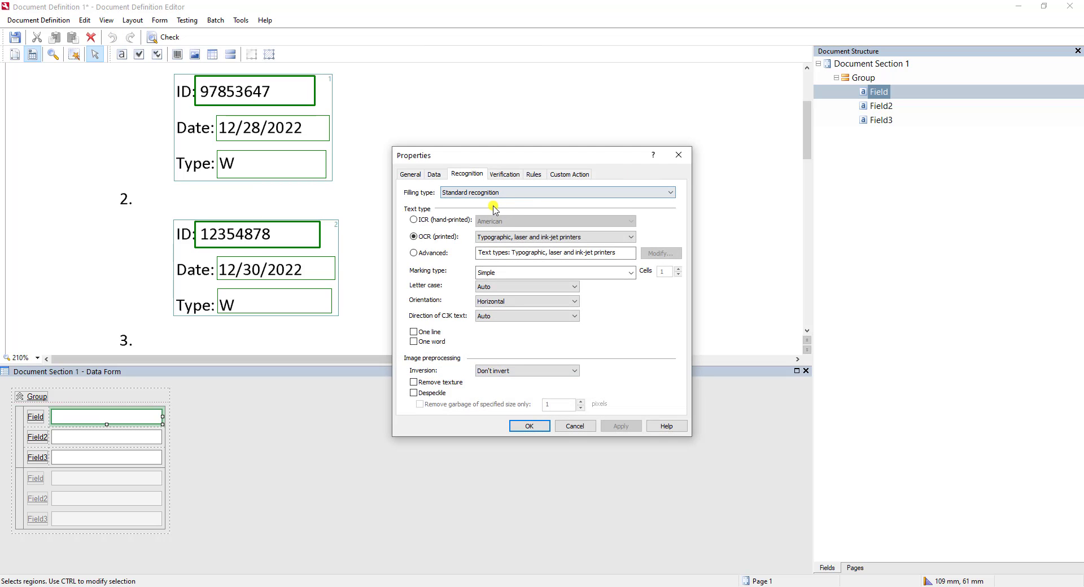
left_click(574, 428)
Set the Simple marking type for Field, Field2 and Field3 together in Properties.
left_click(884, 120, "shift")
right_click(885, 121)
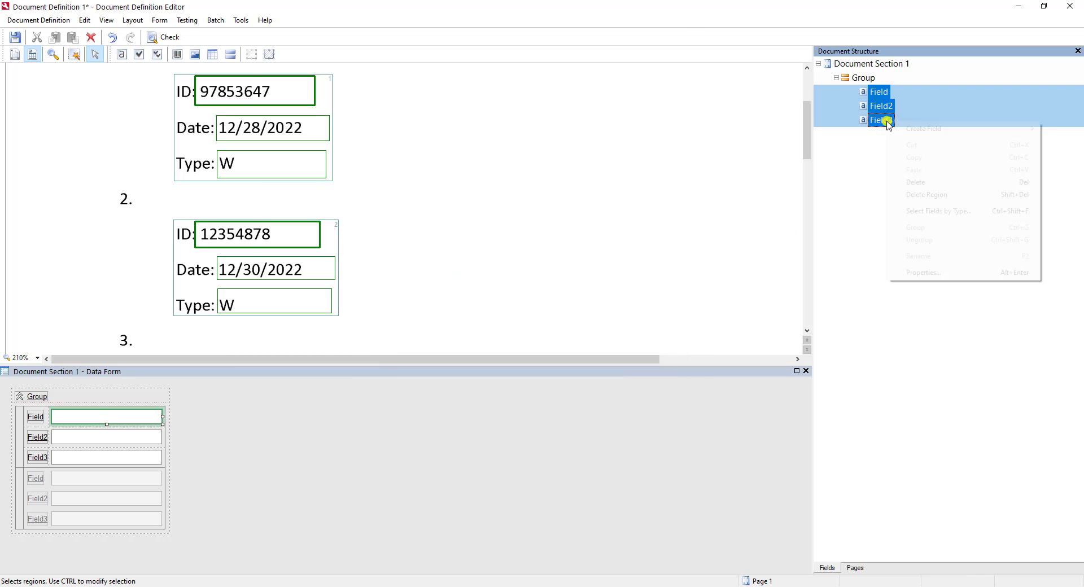
left_click(931, 272)
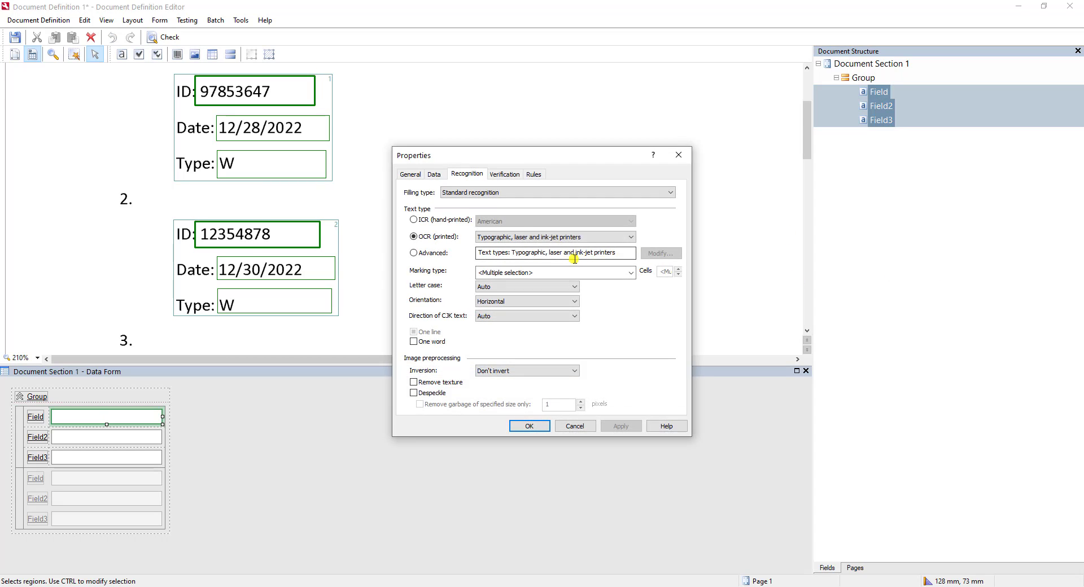
left_click(493, 273)
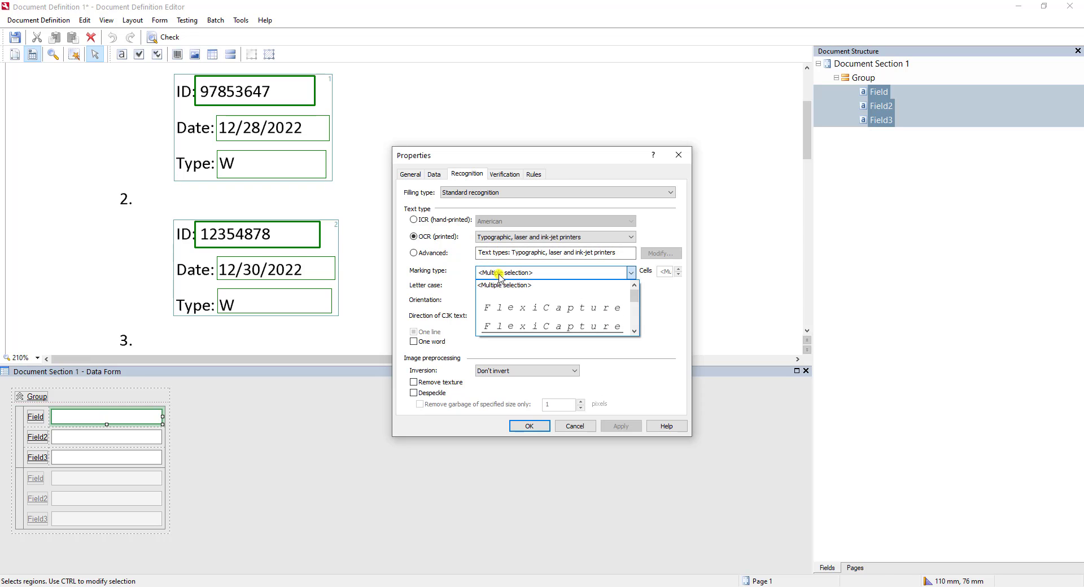
left_click(539, 305)
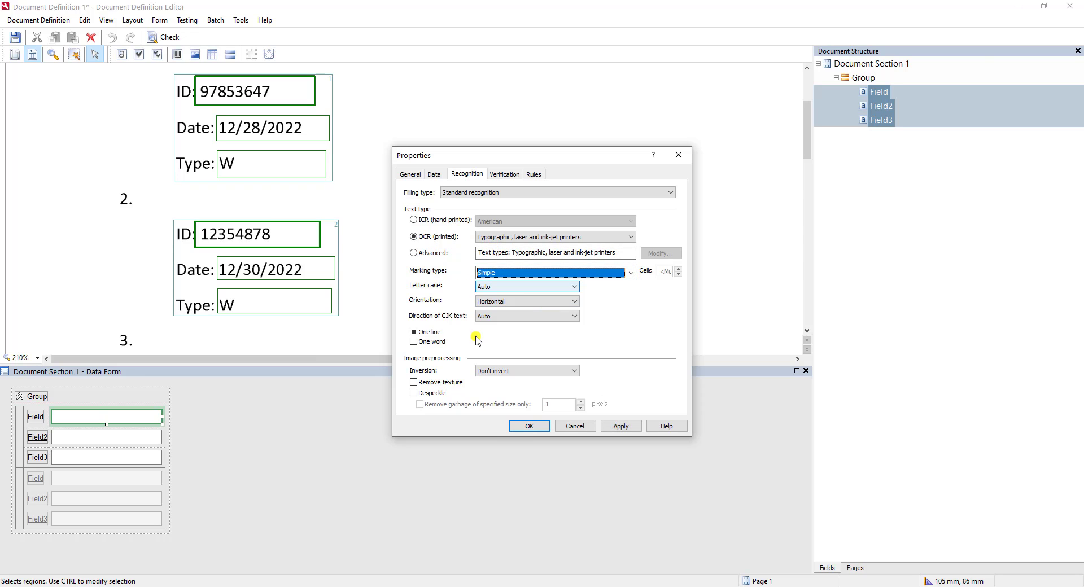
left_click(521, 428)
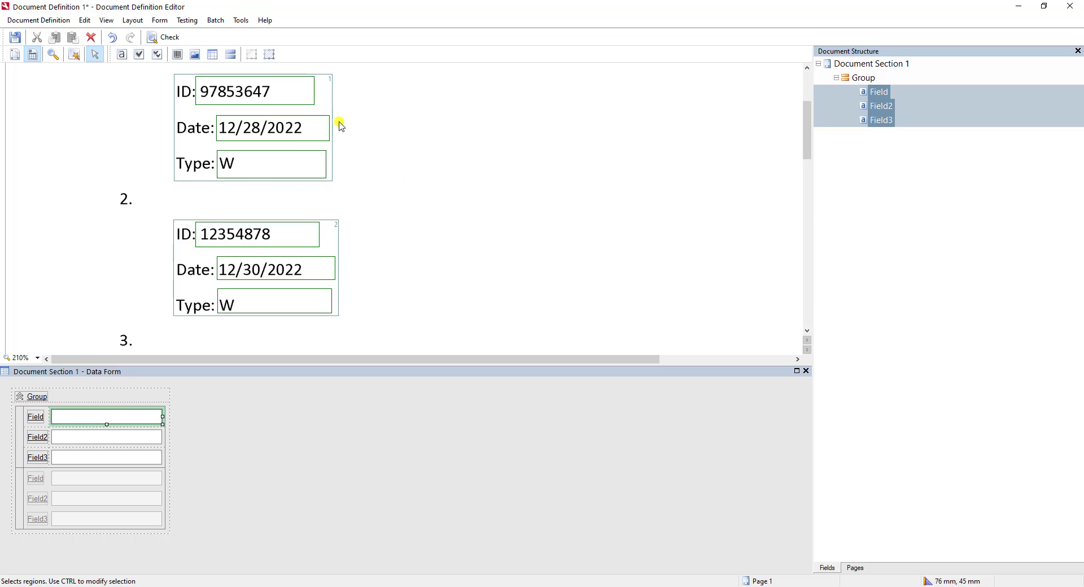
left_click(188, 21)
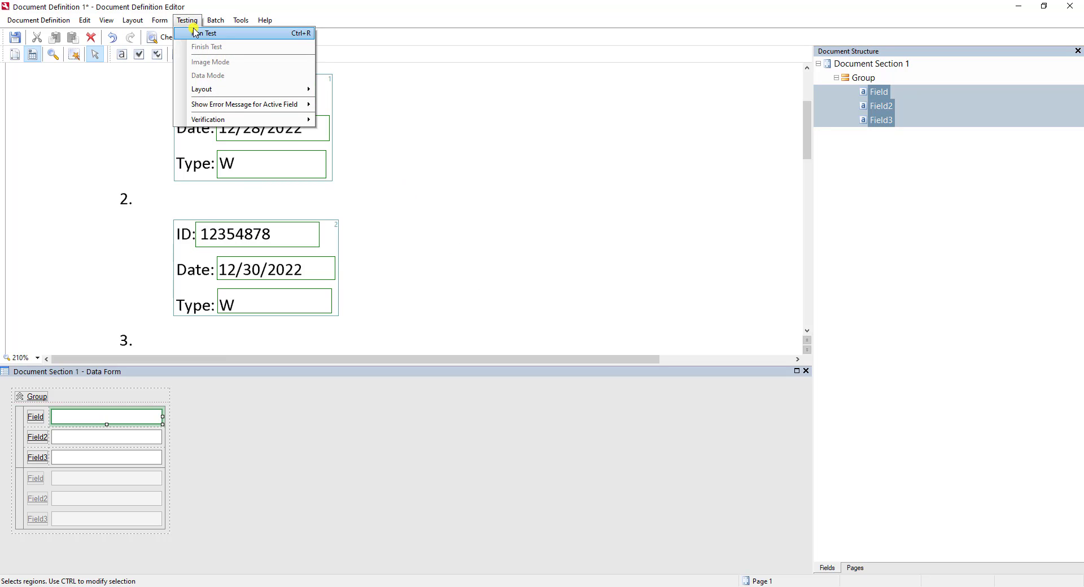
left_click(204, 34)
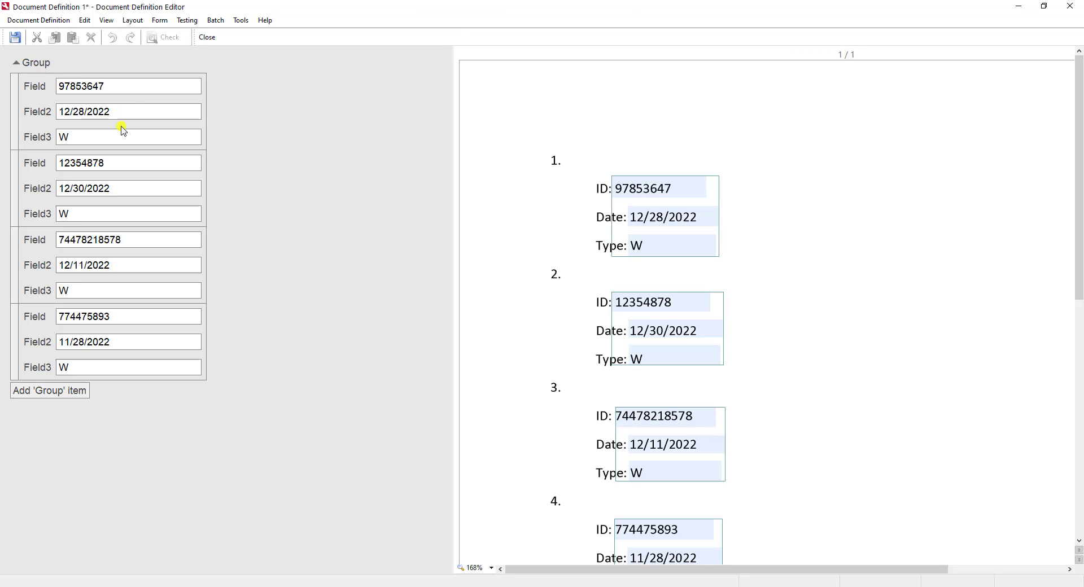
key("Tab")
key("Tab")
key("Tab")
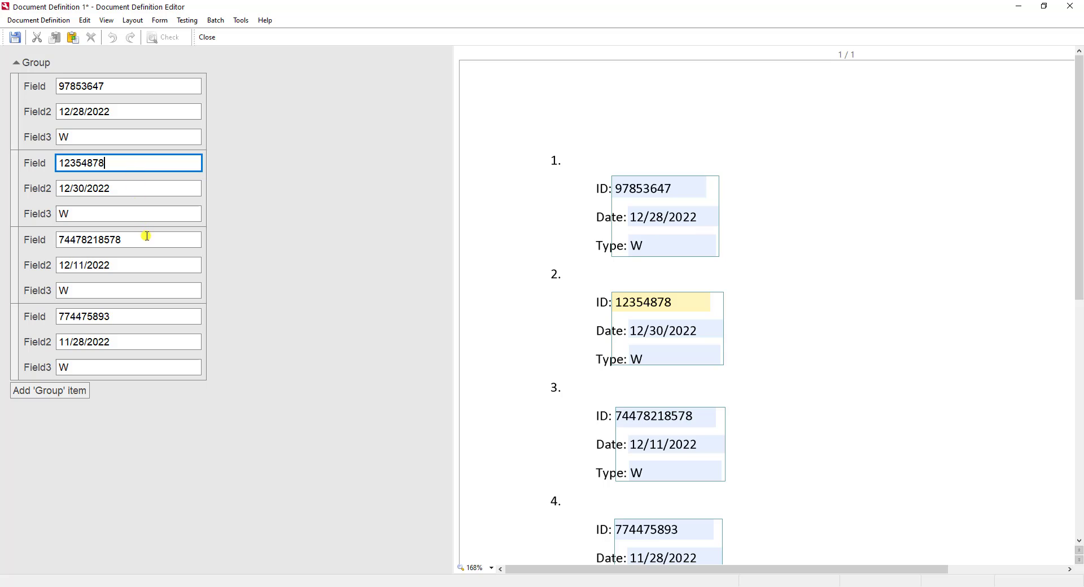
left_click(146, 237)
left_click(159, 314)
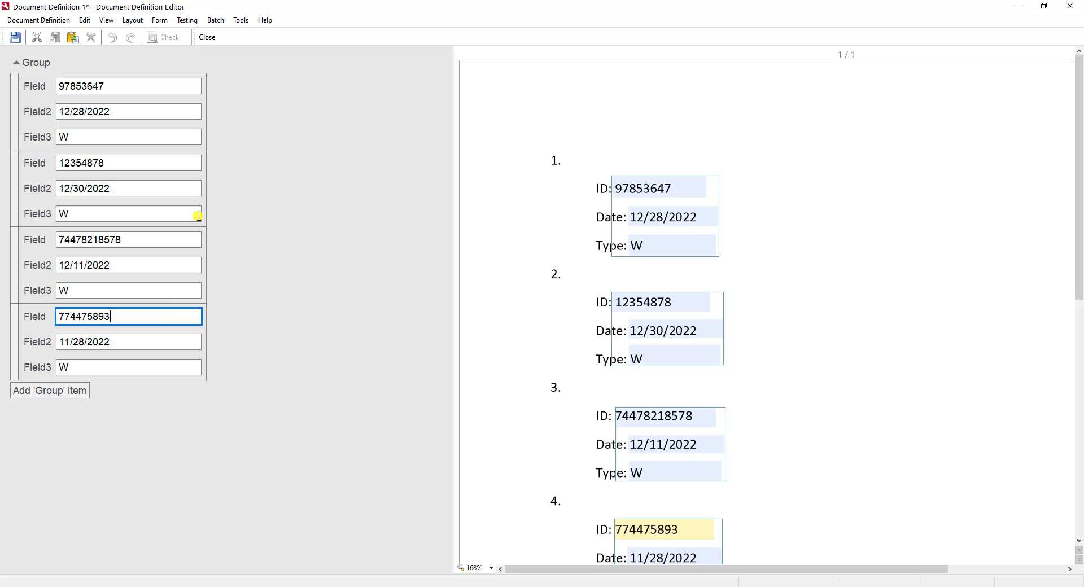
left_click(209, 37)
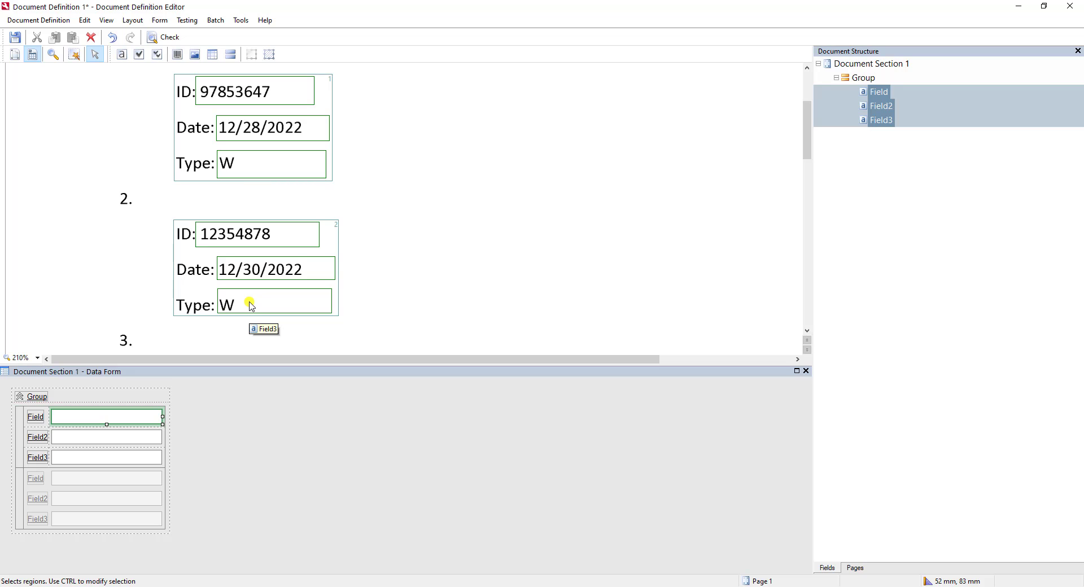
Show the Group in the data form as a table.
left_click(31, 405)
right_click(31, 406)
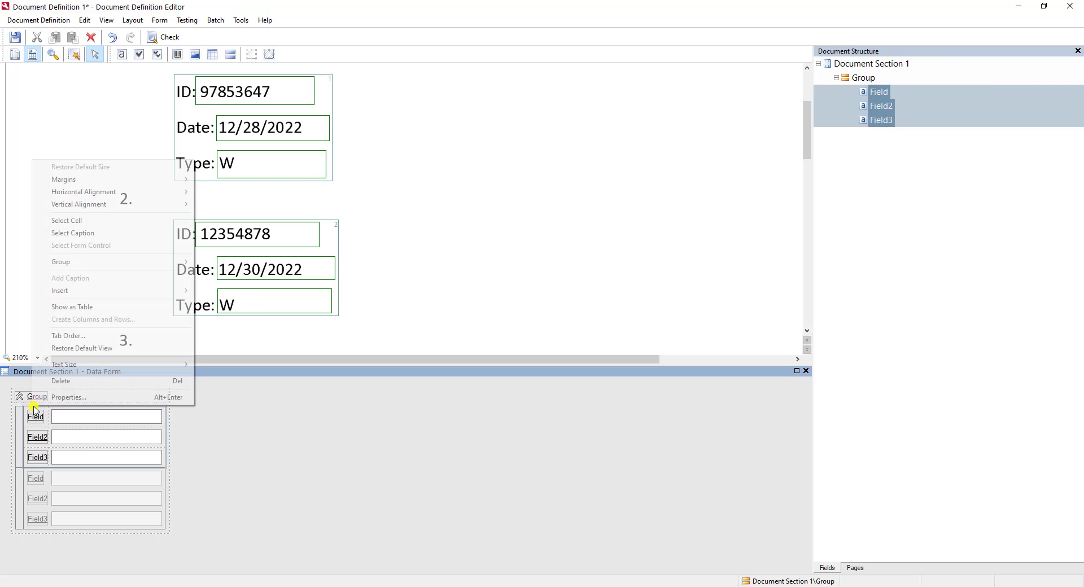
left_click(97, 309)
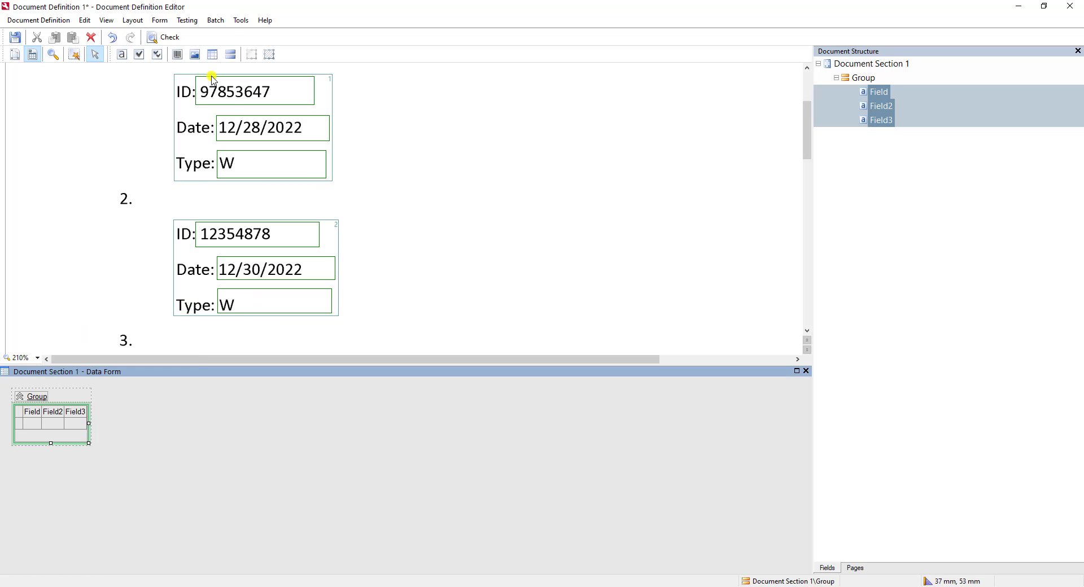
Run a test and check the ID, Date and Type values in rows 1 and 2.
left_click(195, 23)
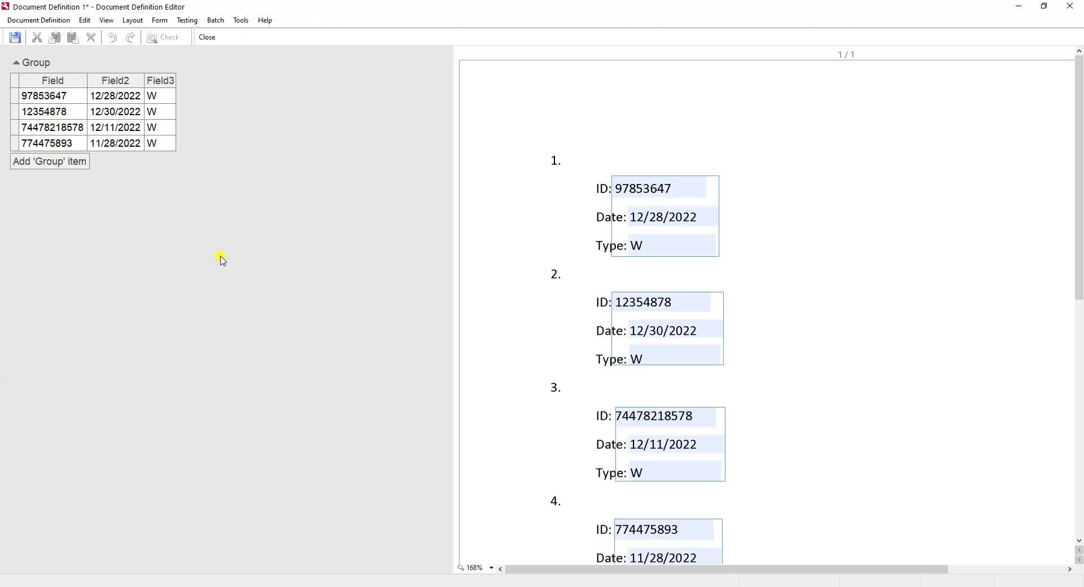
left_click(66, 101)
left_click(117, 101)
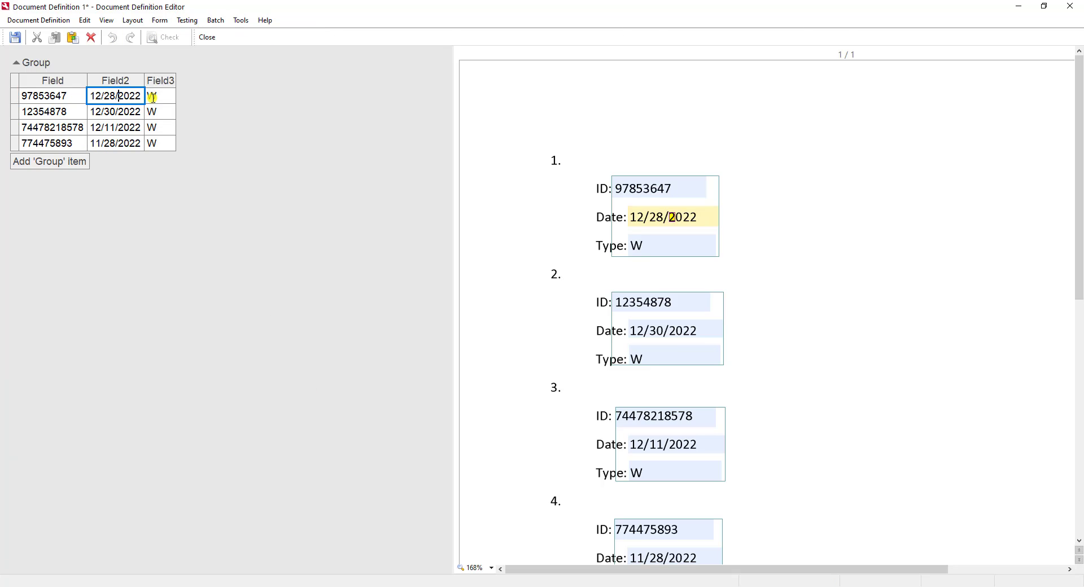
left_click(156, 98)
left_click(75, 113)
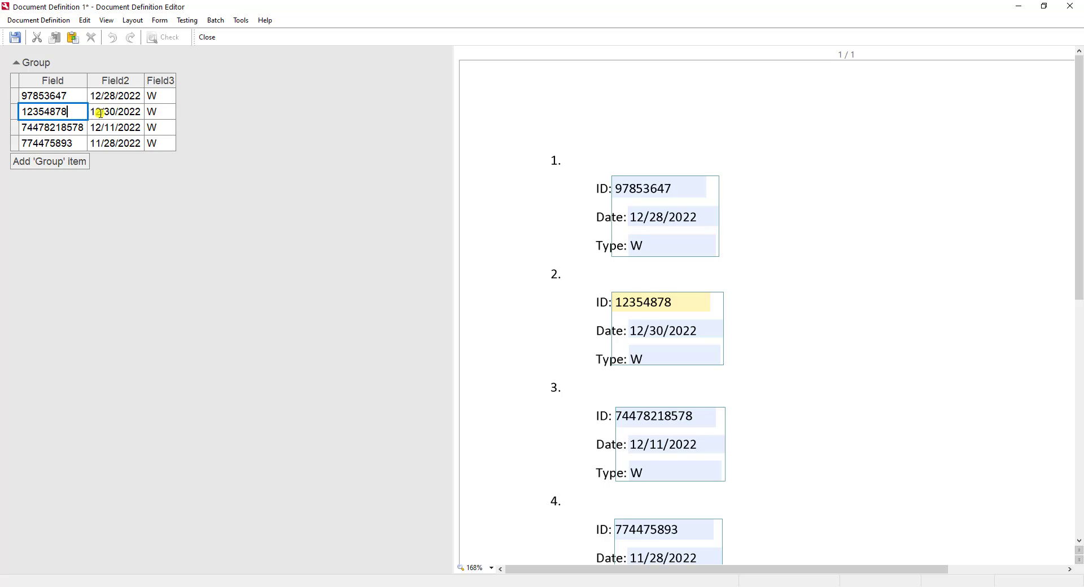
left_click(125, 112)
left_click(167, 113)
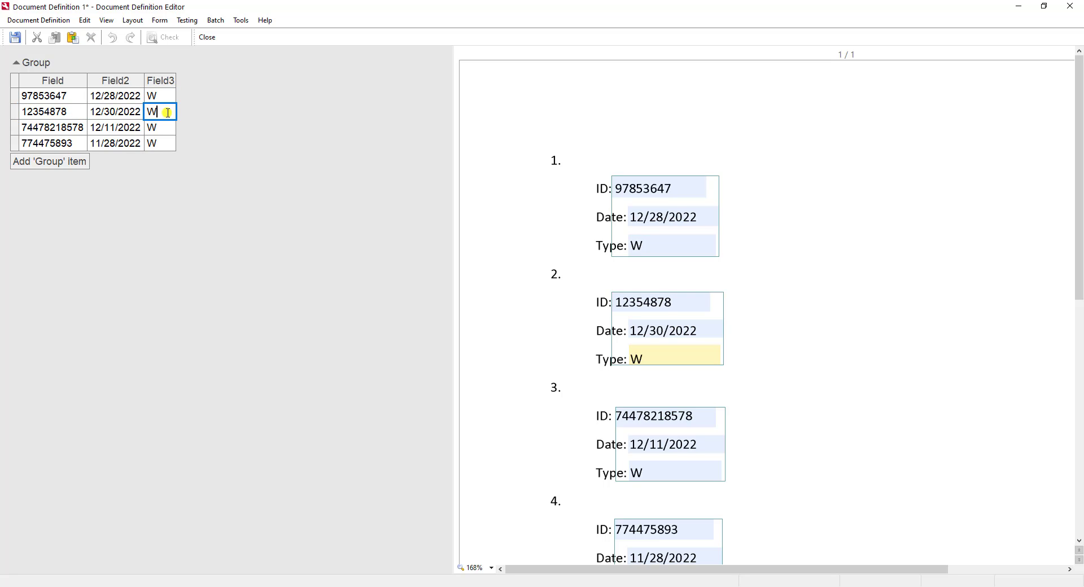